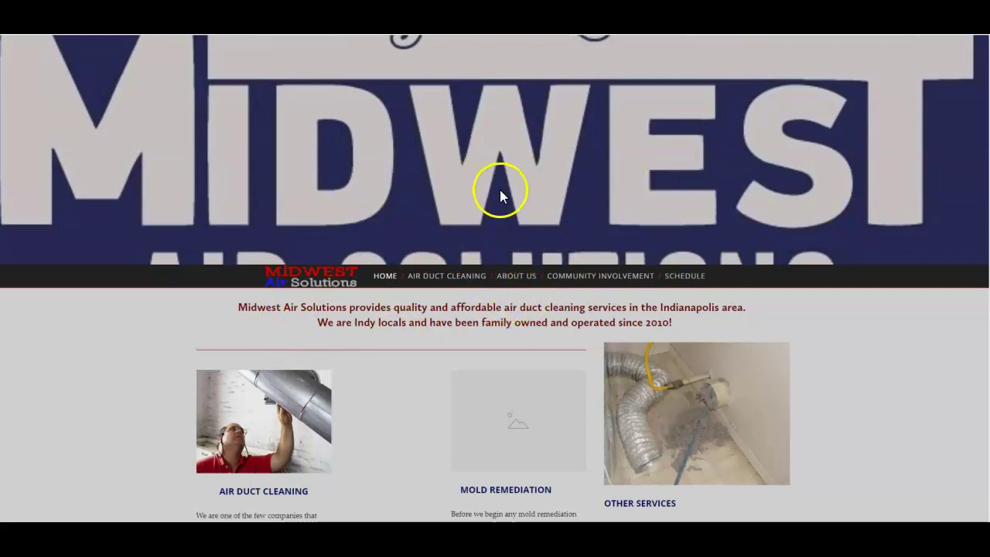
Step: Examine the Midwest Air Solutions home page from header banner to footer, including the service descriptions, images and featured reviews
scroll(298, 109, down, 2)
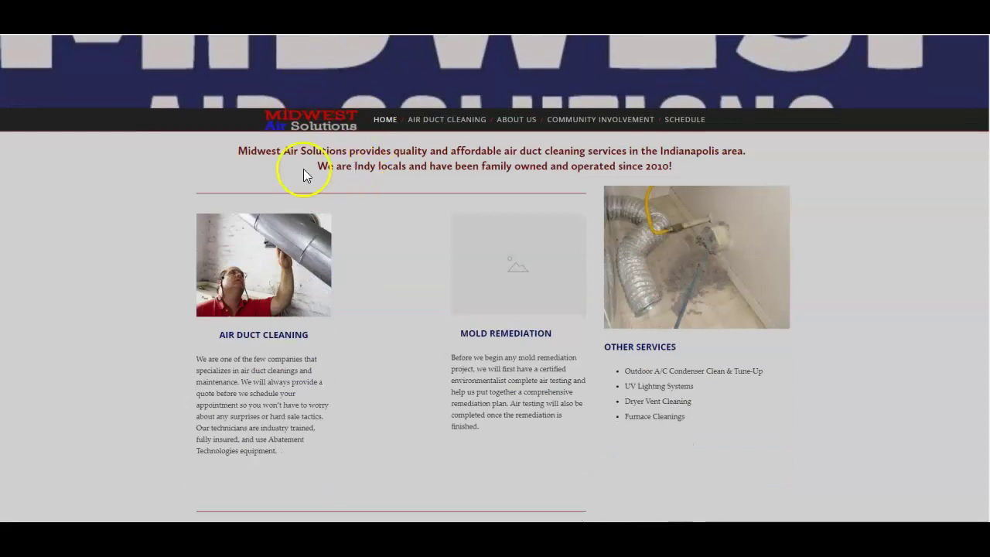
scroll(394, 255, down, 2)
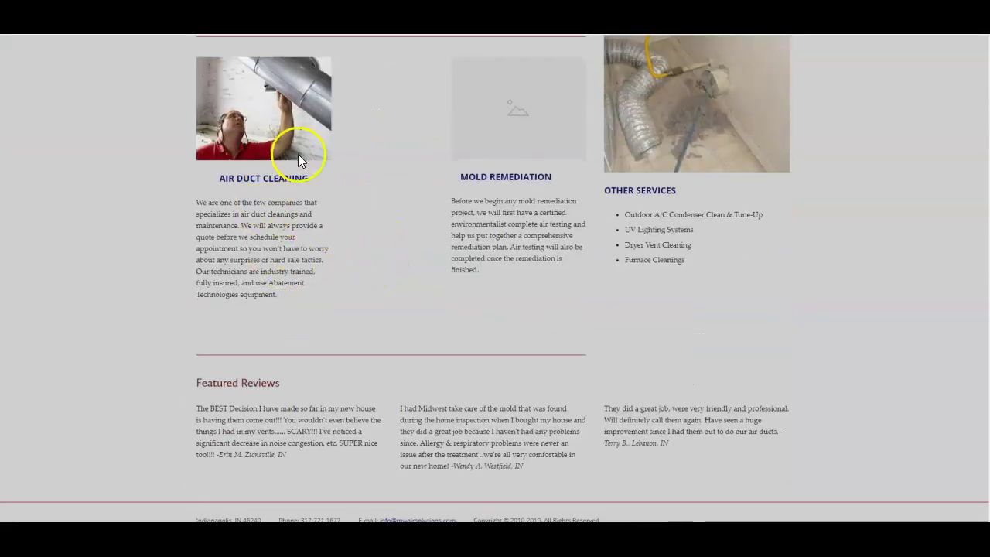
scroll(278, 213, down, 1)
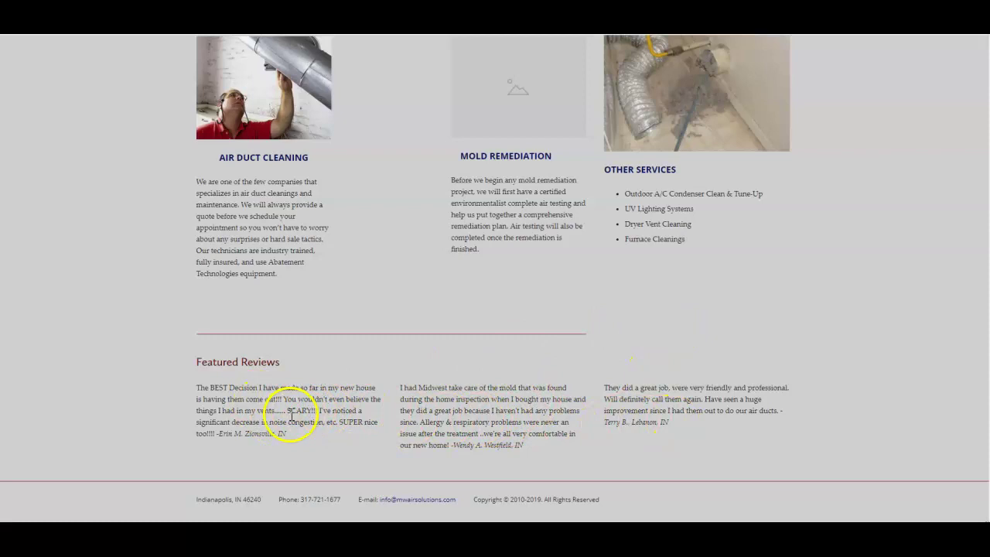
scroll(592, 367, up, 3)
scroll(577, 367, up, 2)
scroll(378, 281, down, 4)
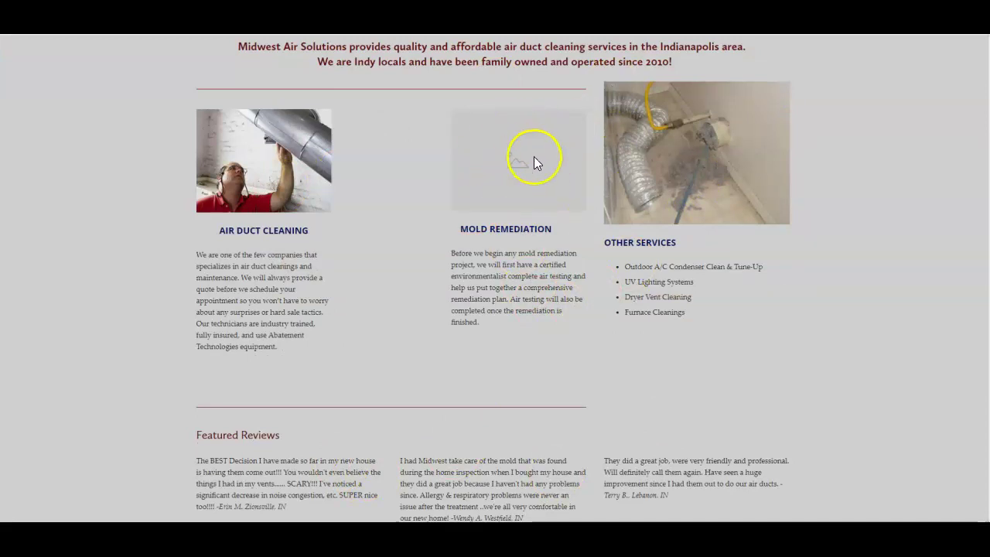
scroll(526, 166, up, 3)
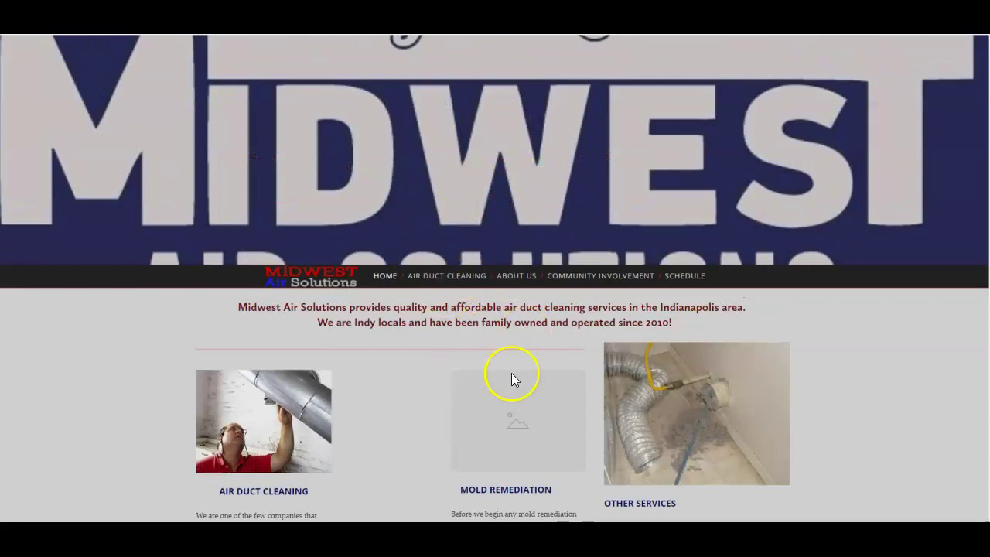
scroll(464, 364, down, 4)
scroll(421, 293, up, 4)
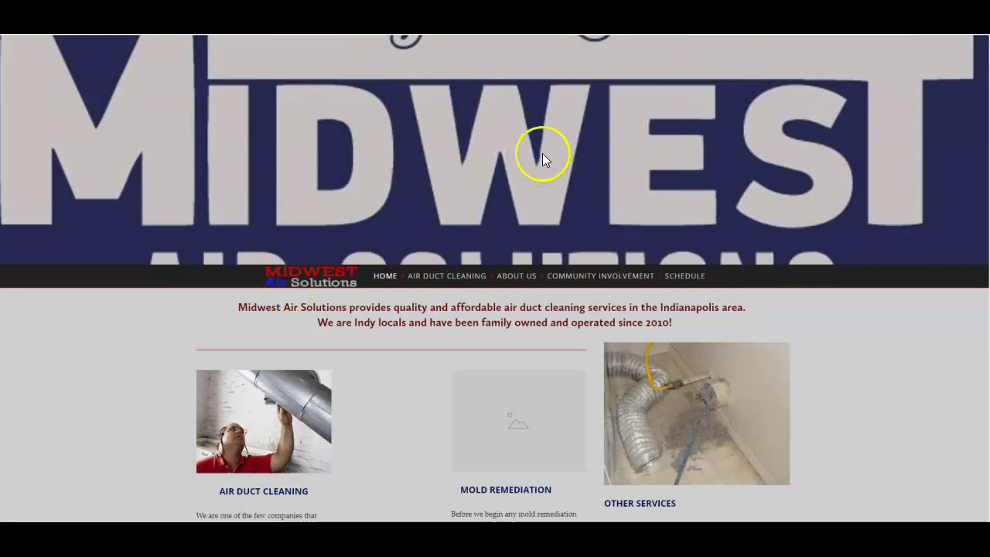
scroll(344, 186, down, 4)
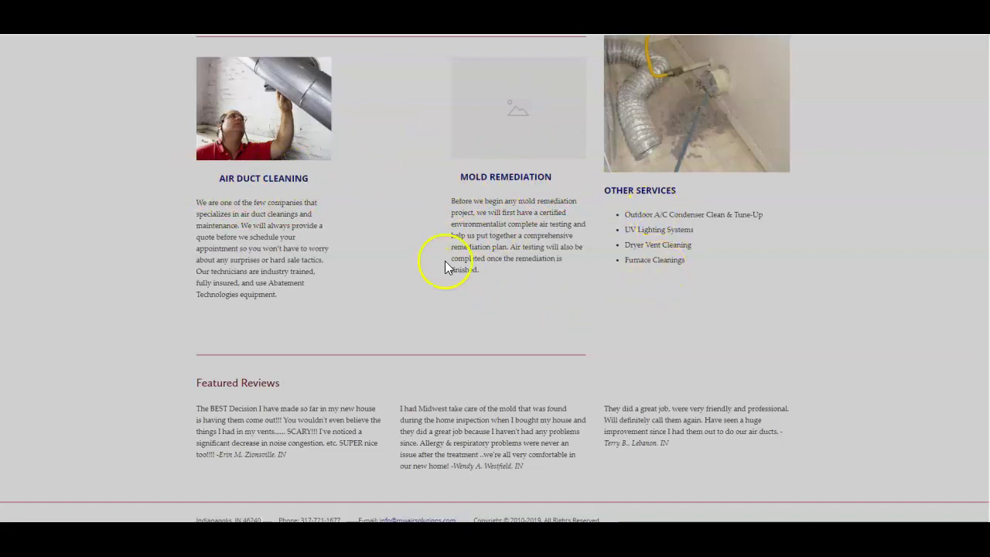
scroll(405, 297, down, 1)
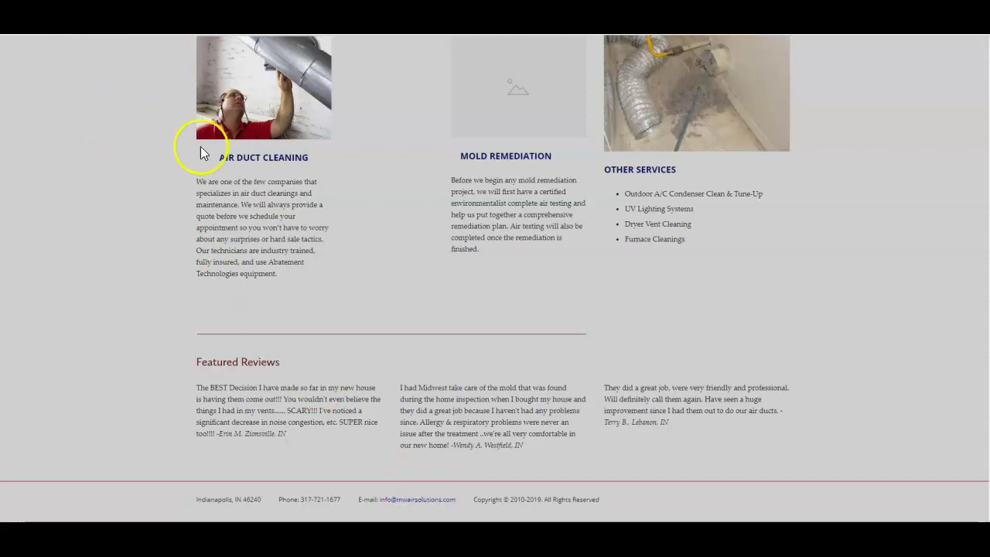
scroll(399, 235, up, 5)
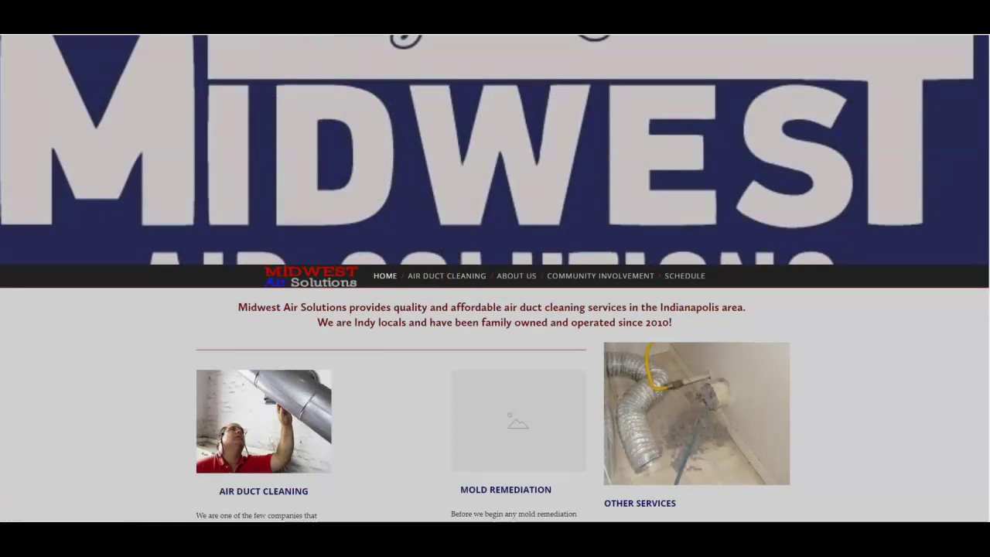
scroll(474, 183, down, 5)
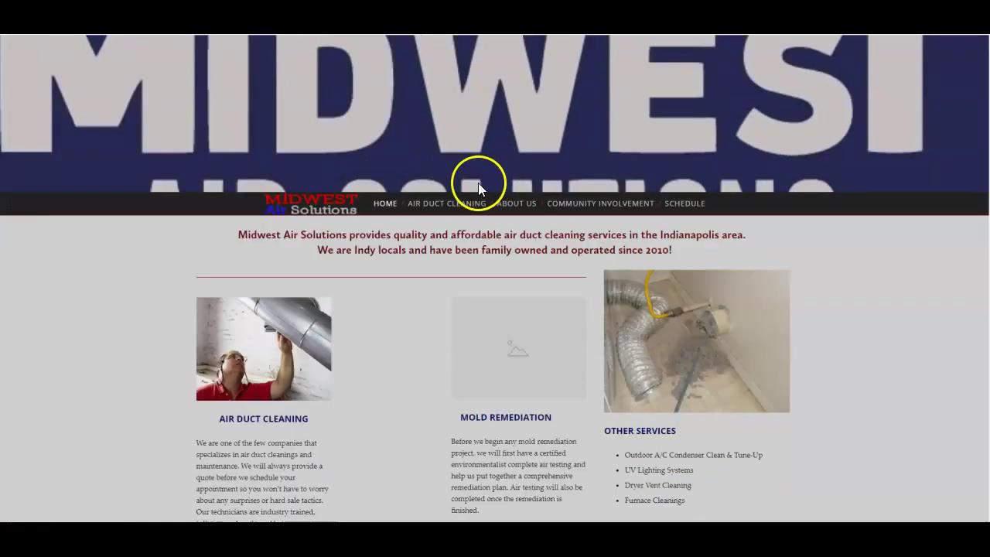
scroll(398, 182, up, 5)
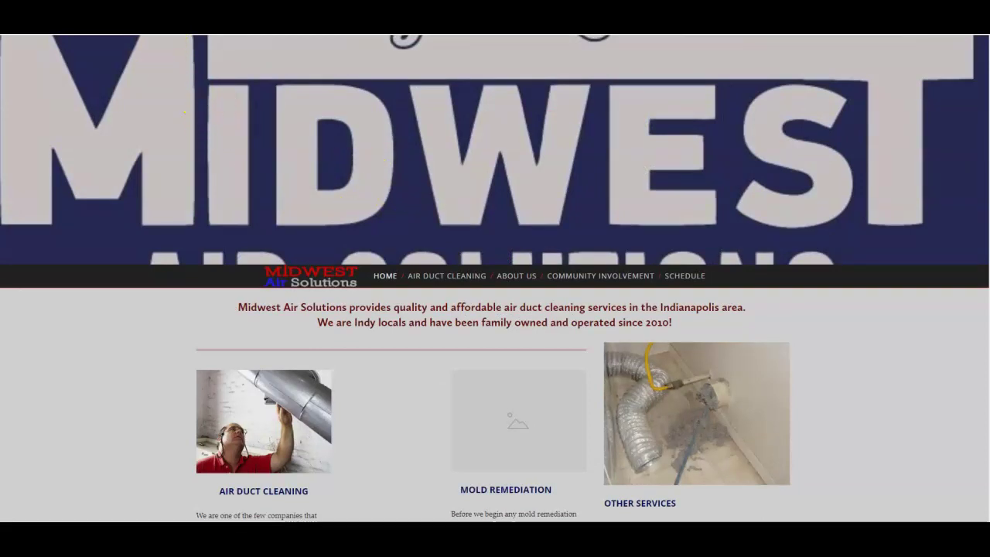
scroll(411, 335, down, 5)
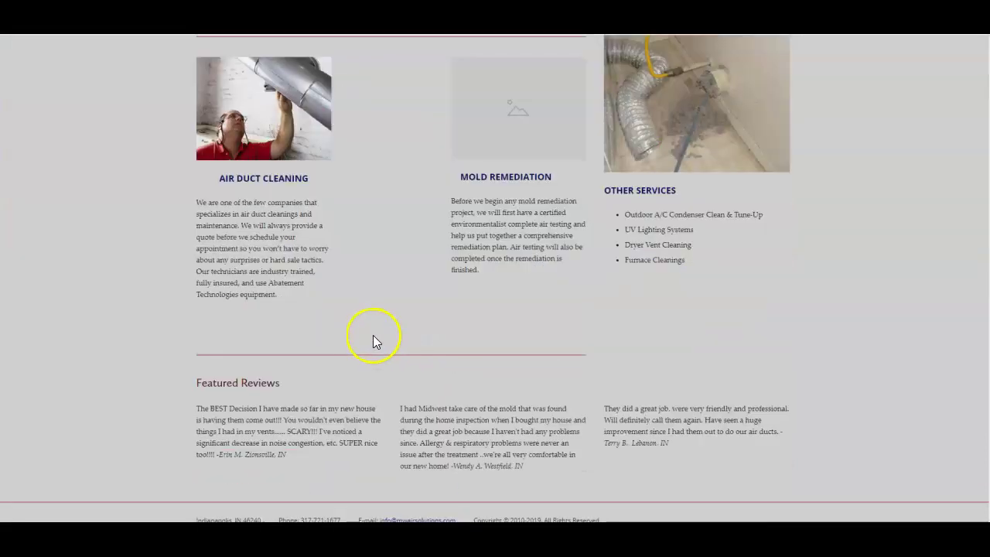
scroll(373, 335, up, 5)
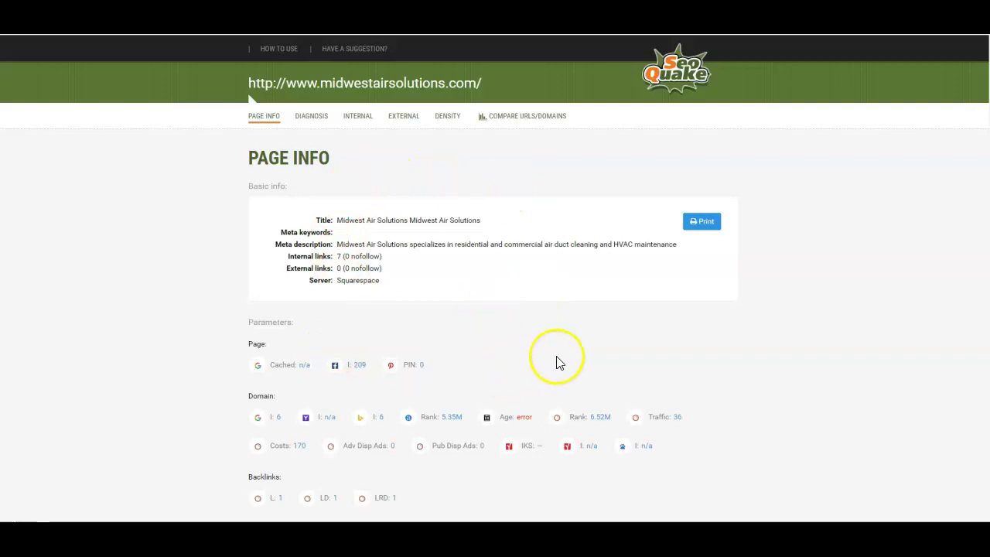
Step: Review the SEOquake page info for midwestairsolutions.com, covering the title, meta description, page and domain parameters, and backlinks
scroll(376, 294, down, 3)
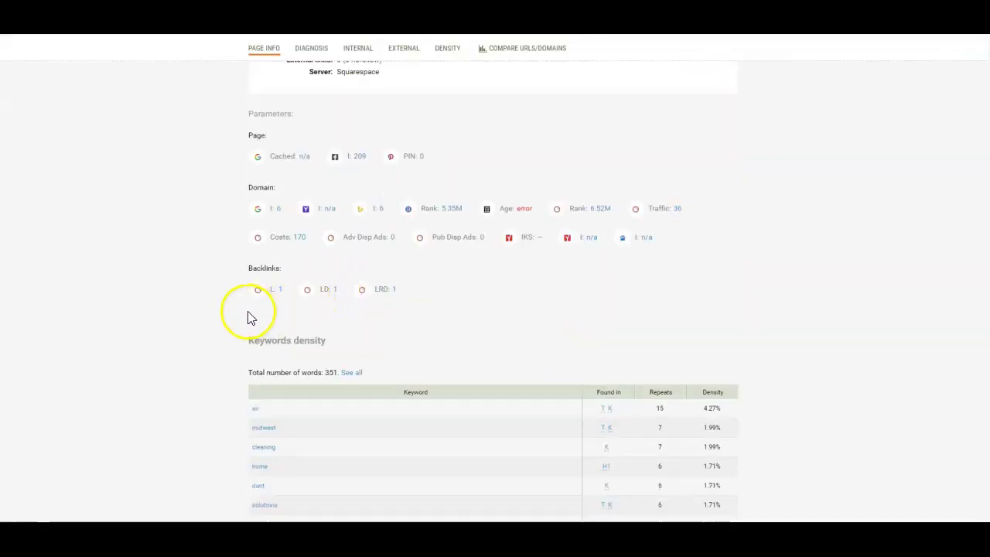
scroll(333, 309, up, 3)
scroll(255, 379, down, 2)
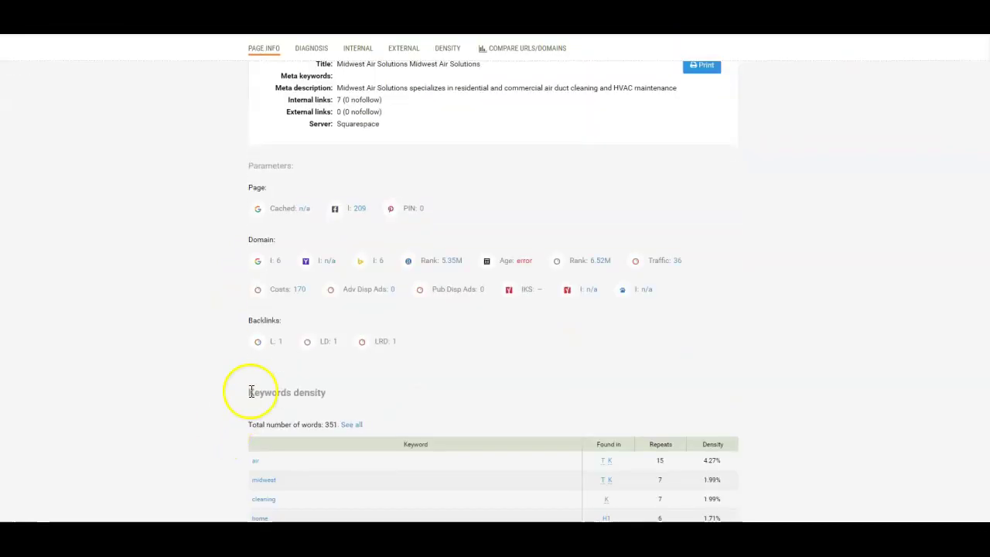
click(295, 363)
scroll(293, 358, up, 1)
scroll(293, 357, up, 1)
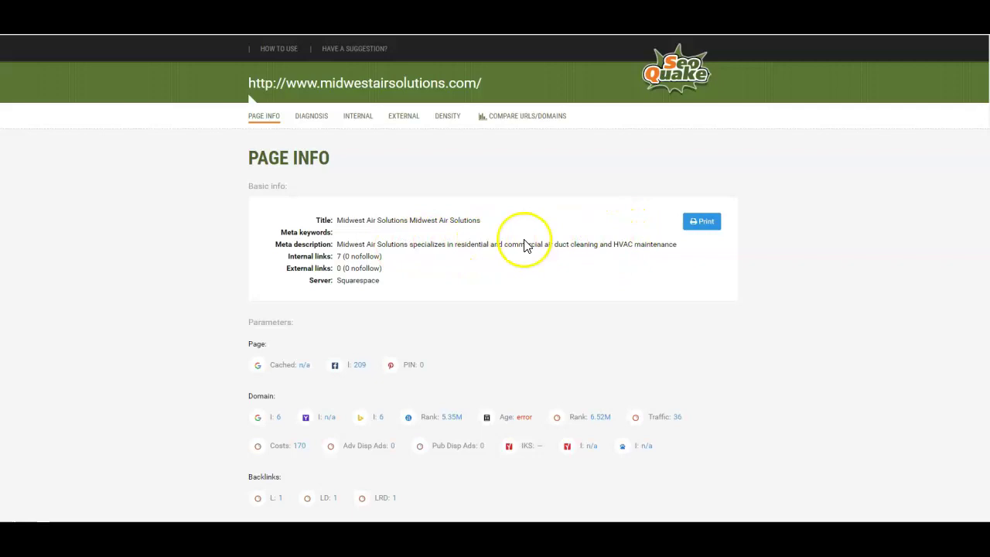
Step: Examine the keyword density tables for single words and for two-, three- and four-word phrases
scroll(524, 246, down, 6)
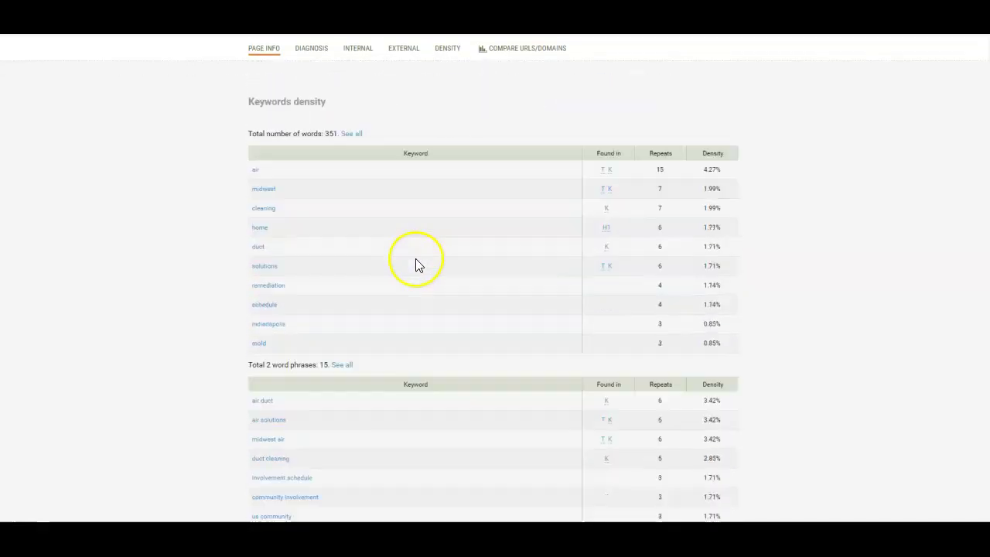
scroll(415, 248, down, 3)
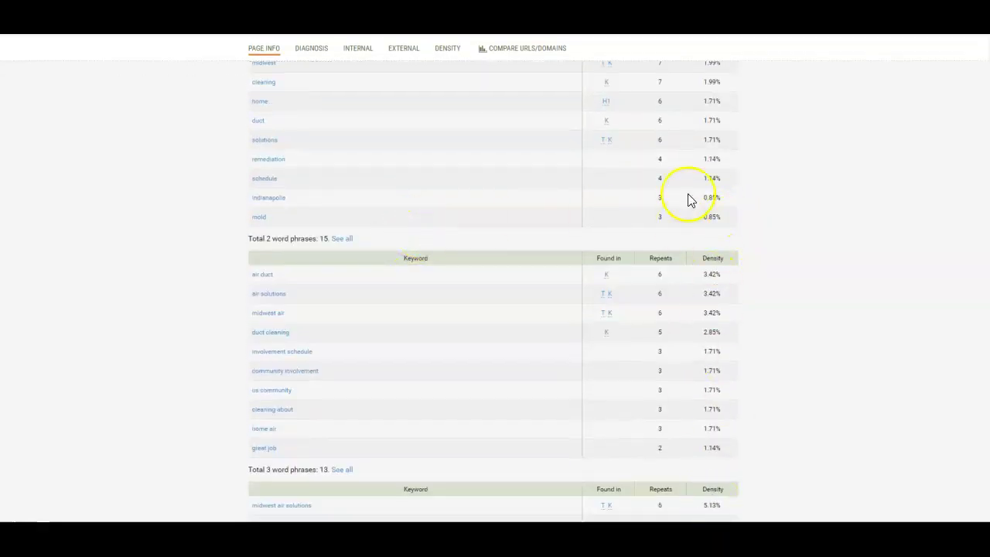
scroll(660, 322, down, 3)
scroll(657, 333, down, 10)
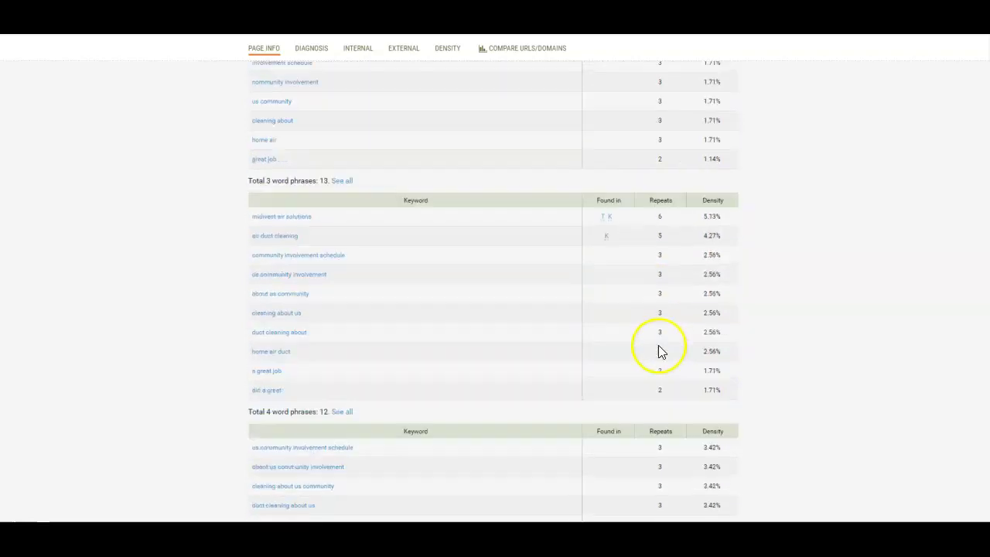
scroll(654, 331, up, 9)
scroll(656, 317, up, 12)
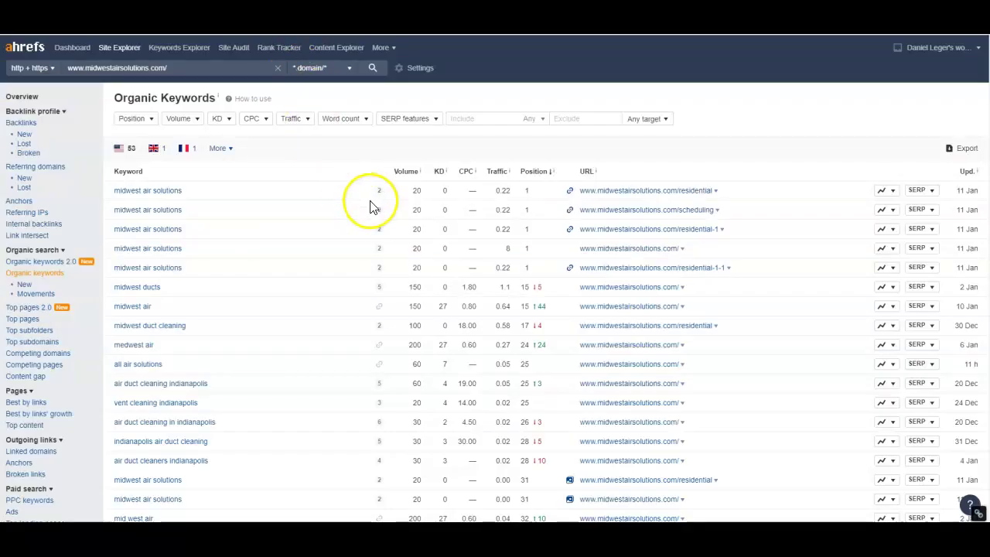
Step: Check the domain's overview metrics in Ahrefs and open its organic keywords report to look through the ranking terms
click(21, 98)
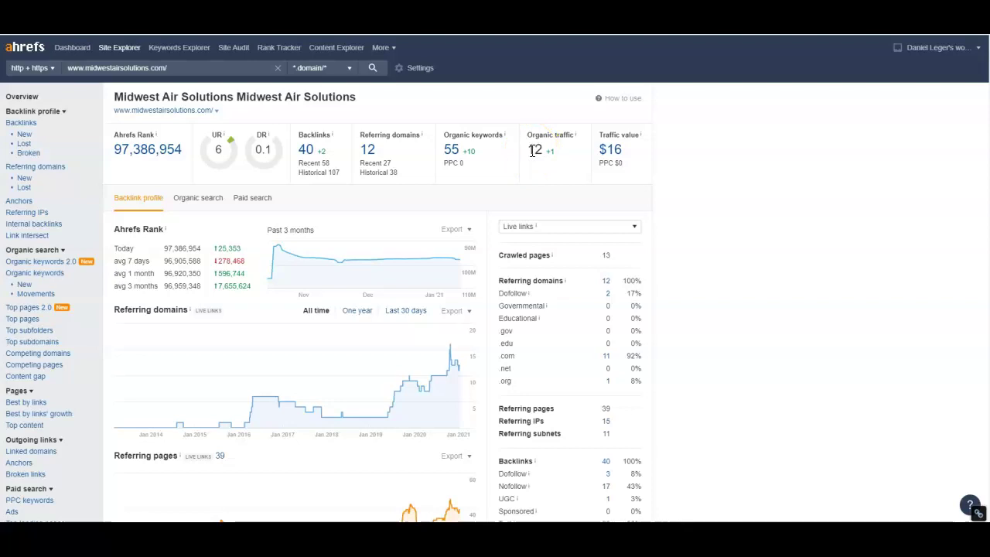
click(447, 161)
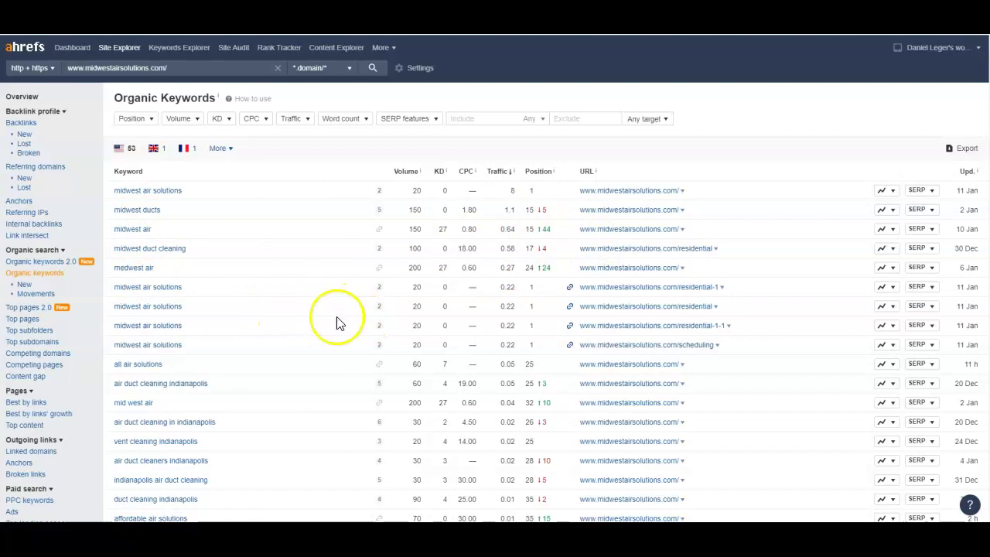
scroll(193, 290, down, 2)
scroll(147, 270, down, 3)
scroll(499, 268, up, 4)
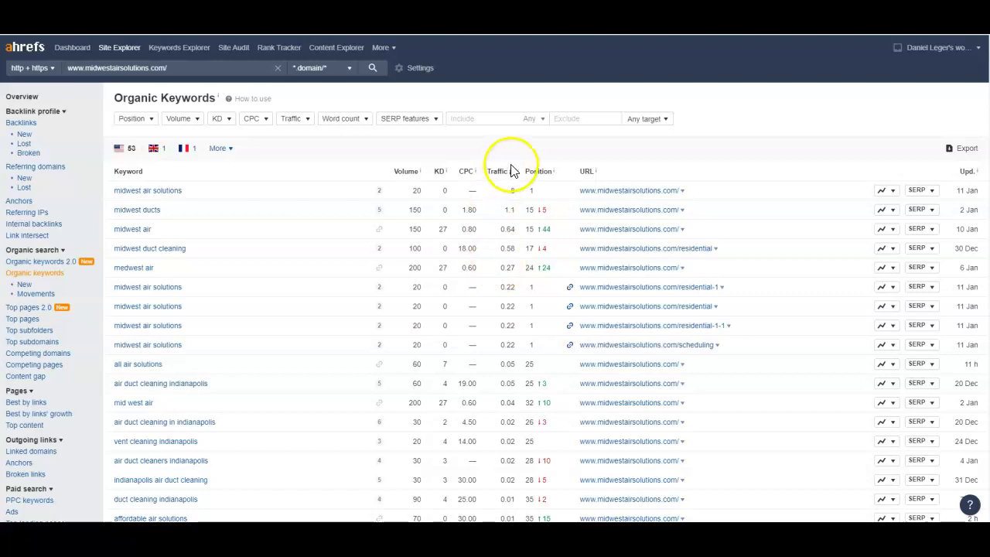
Step: Sort the organic keywords by position and review the search terms the site ranks for
click(539, 172)
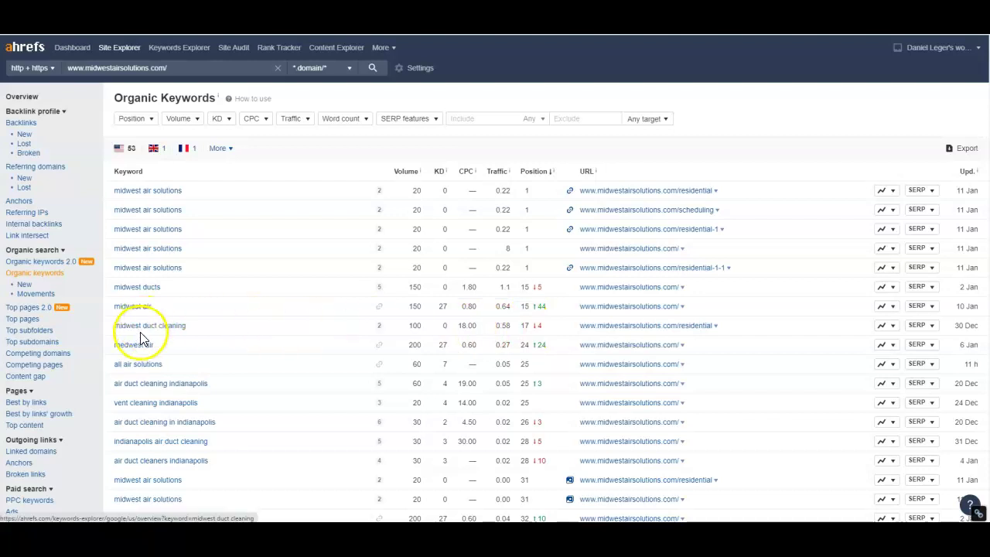
scroll(151, 340, down, 2)
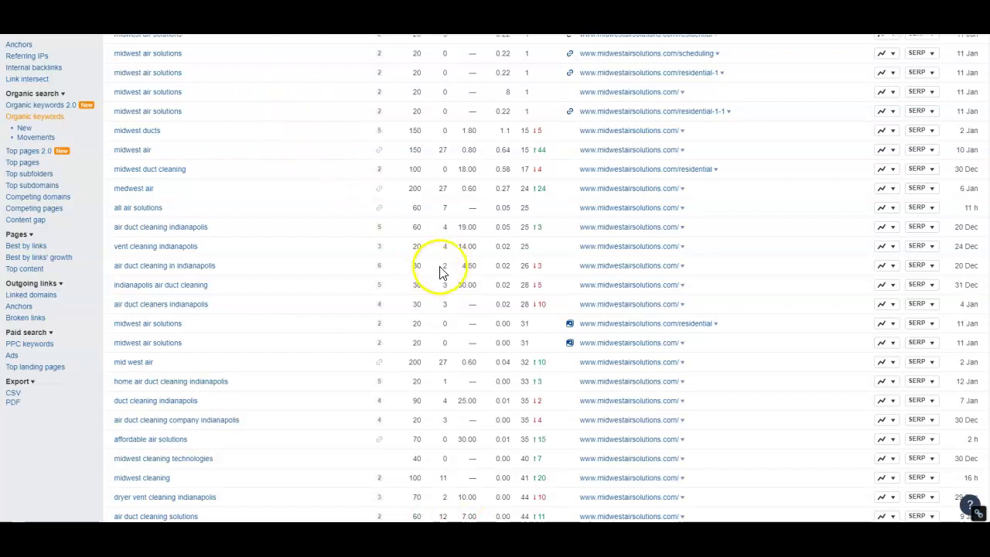
scroll(422, 270, up, 3)
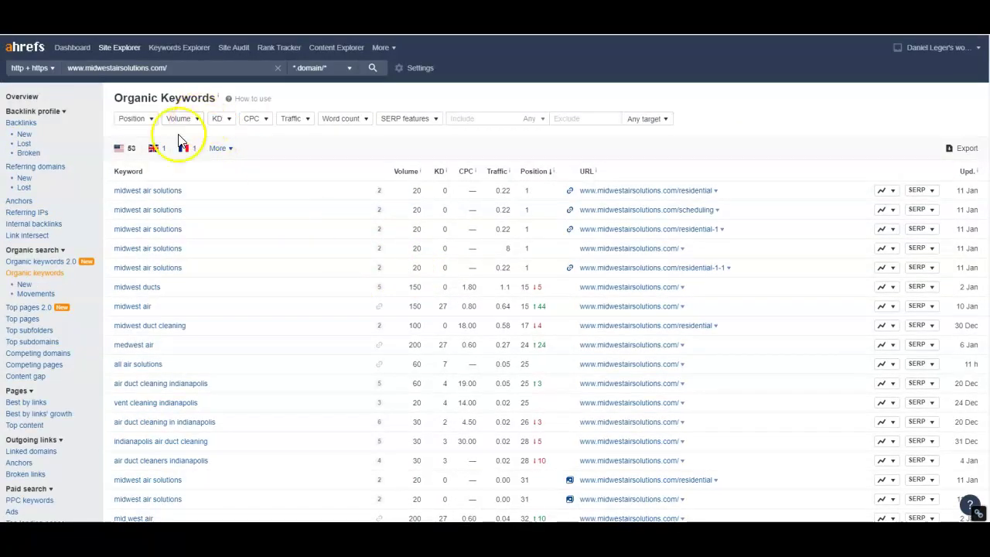
Step: Return to the domain overview and open the list of UGC backlinks from the live links summary
click(26, 97)
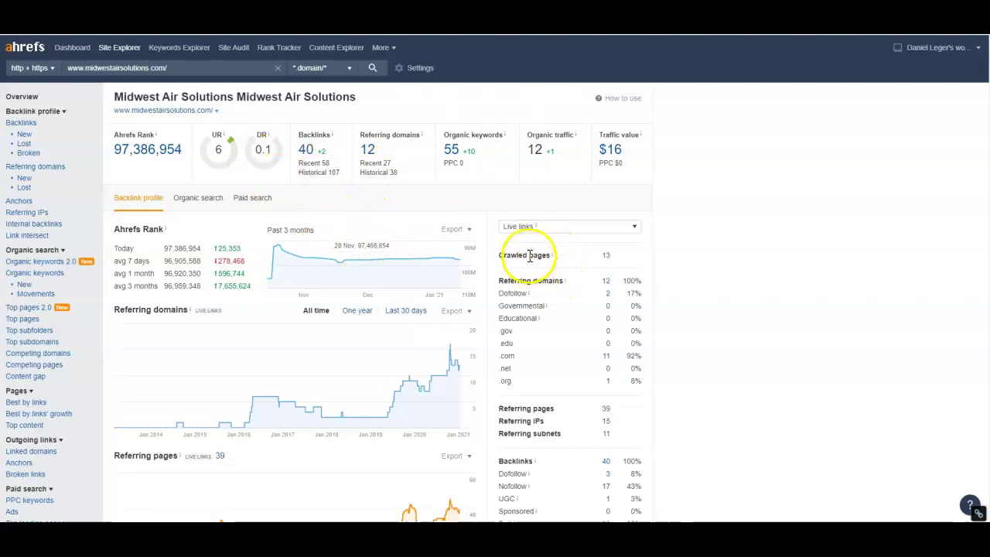
scroll(533, 232, down, 2)
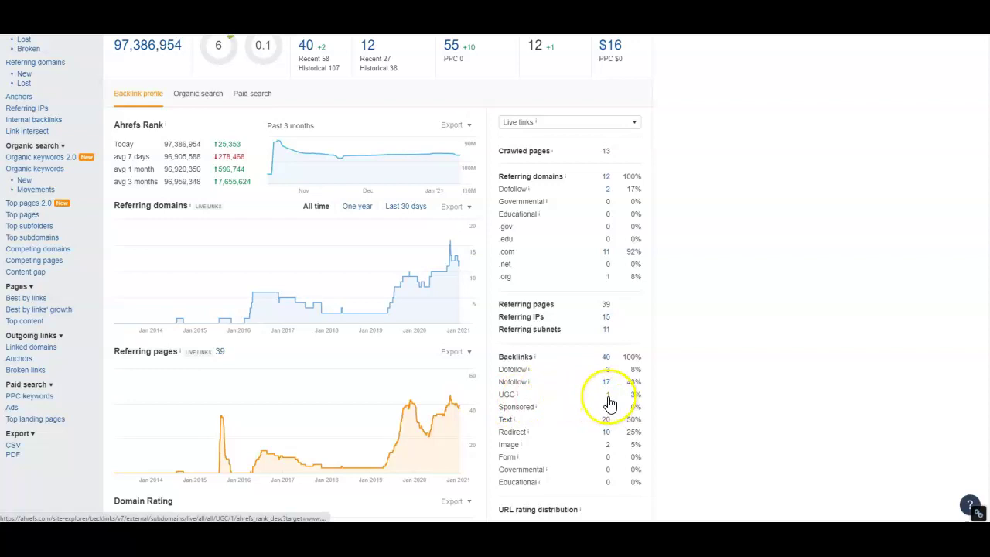
click(608, 396)
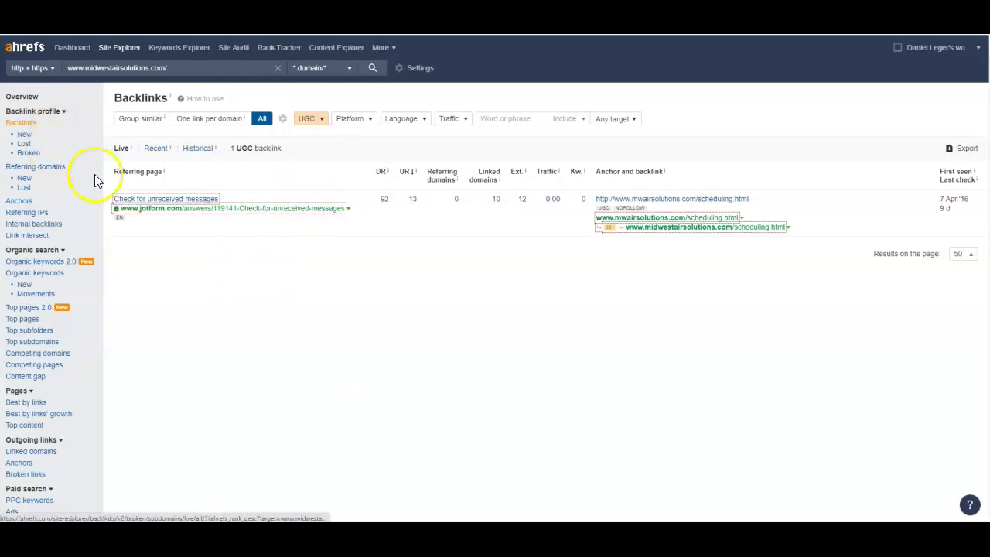
Step: Go back to the domain overview, review the backlink type breakdown and open the list of dofollow backlinks
click(15, 98)
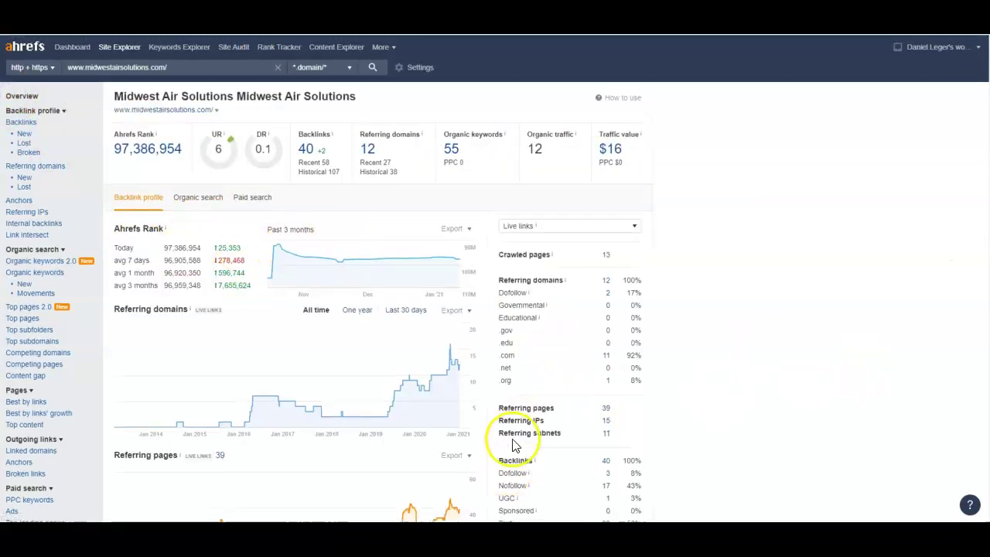
scroll(509, 453, down, 2)
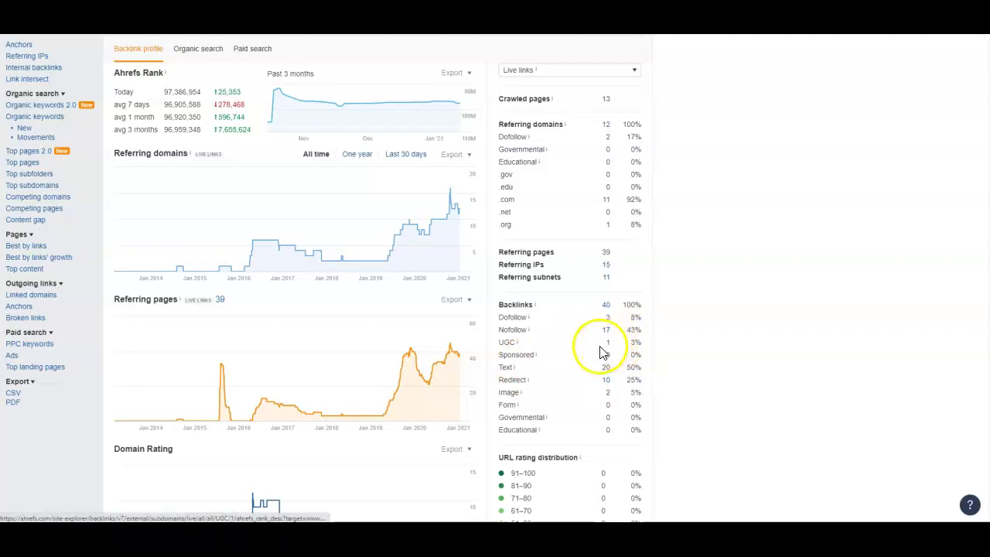
scroll(603, 357, up, 1)
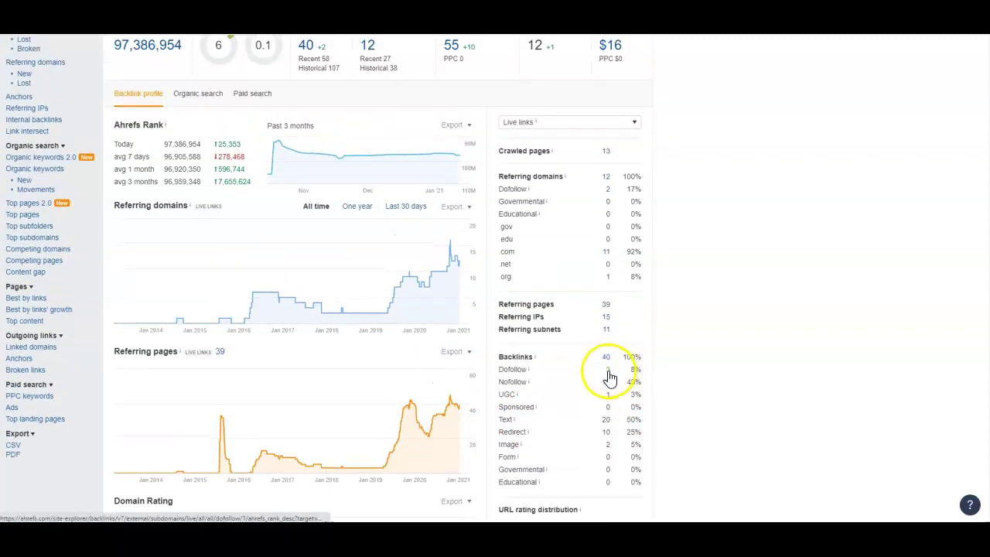
scroll(610, 370, up, 1)
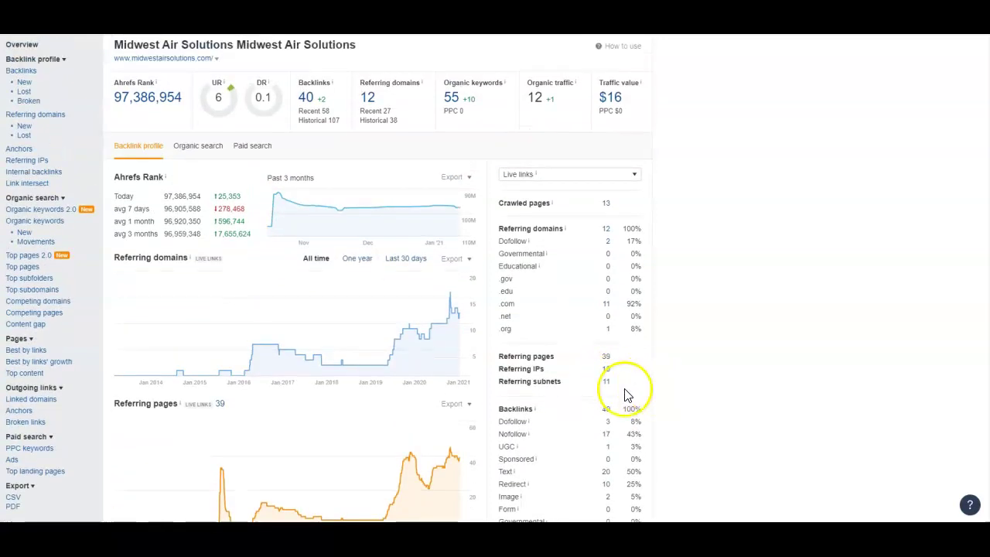
scroll(599, 375, down, 3)
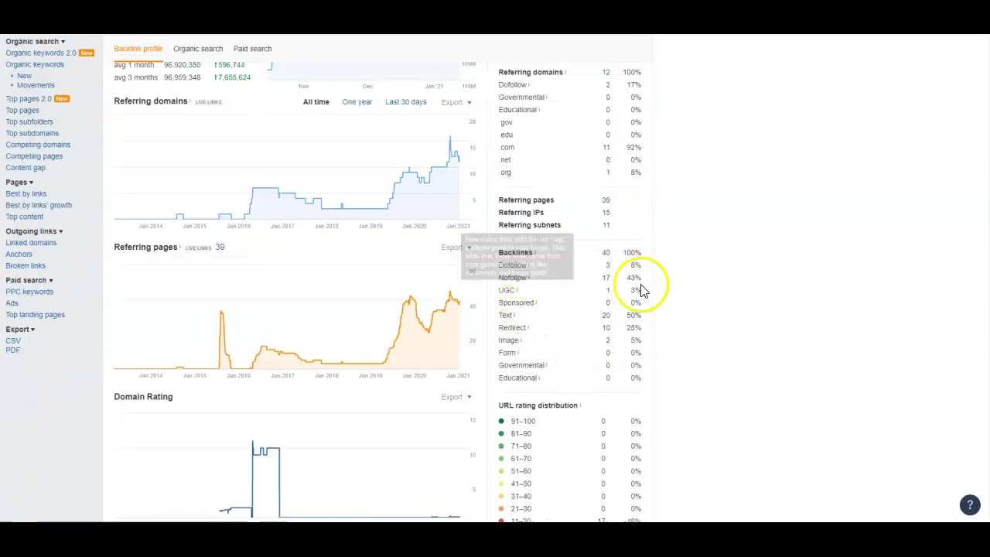
click(609, 267)
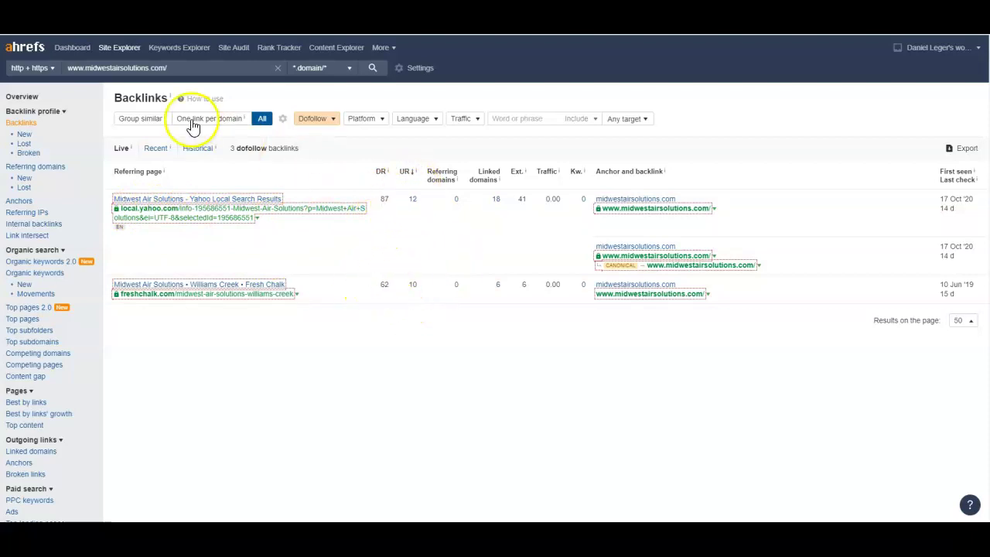
Step: Return to the domain overview, then examine the navigation and introductory copy of competitor Williams Comfort Air's duct cleaning page
click(17, 97)
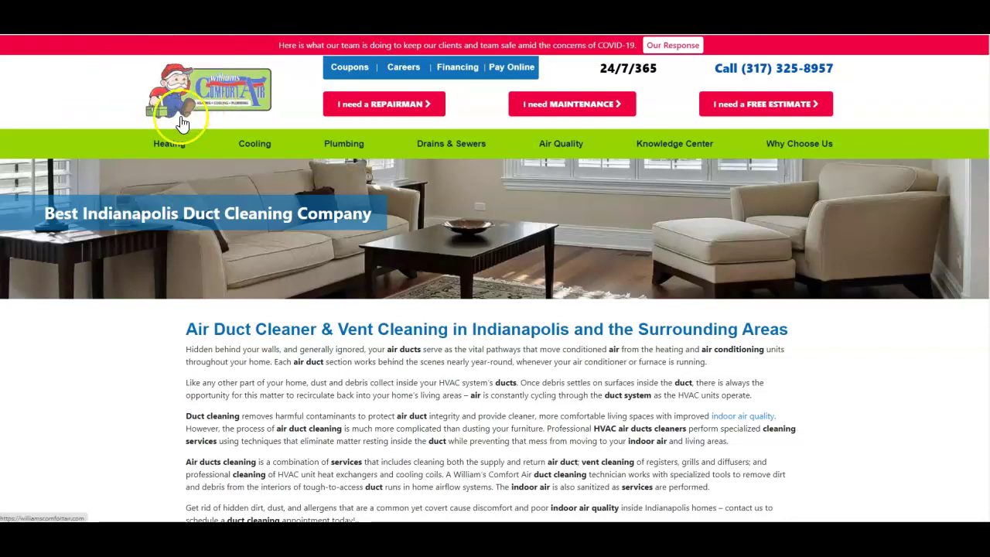
mouse_move(169, 146)
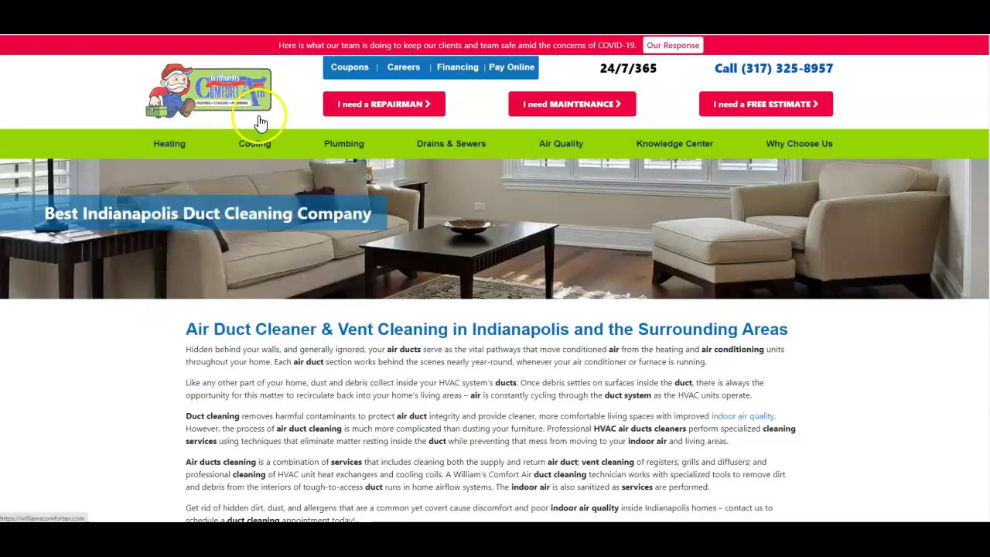
mouse_move(343, 143)
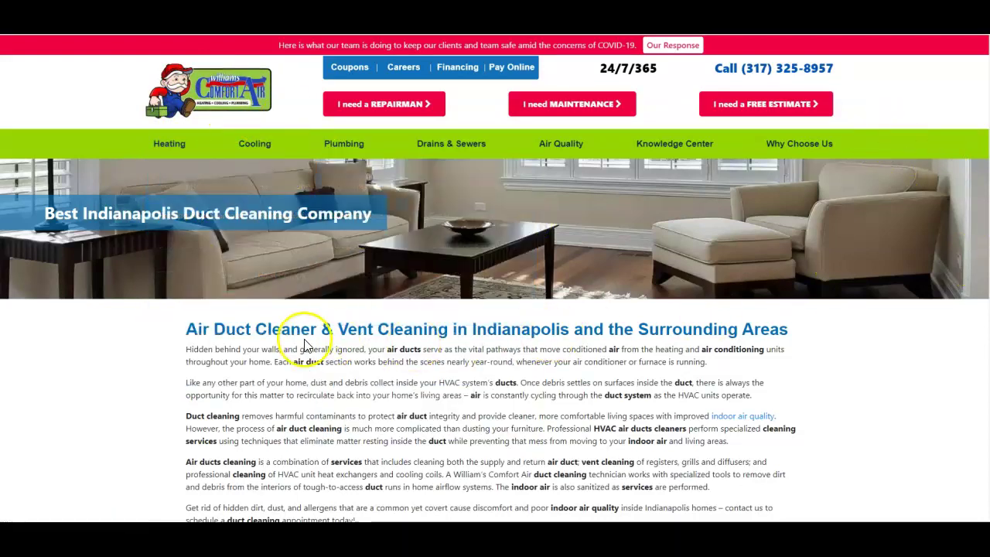
scroll(309, 341, down, 2)
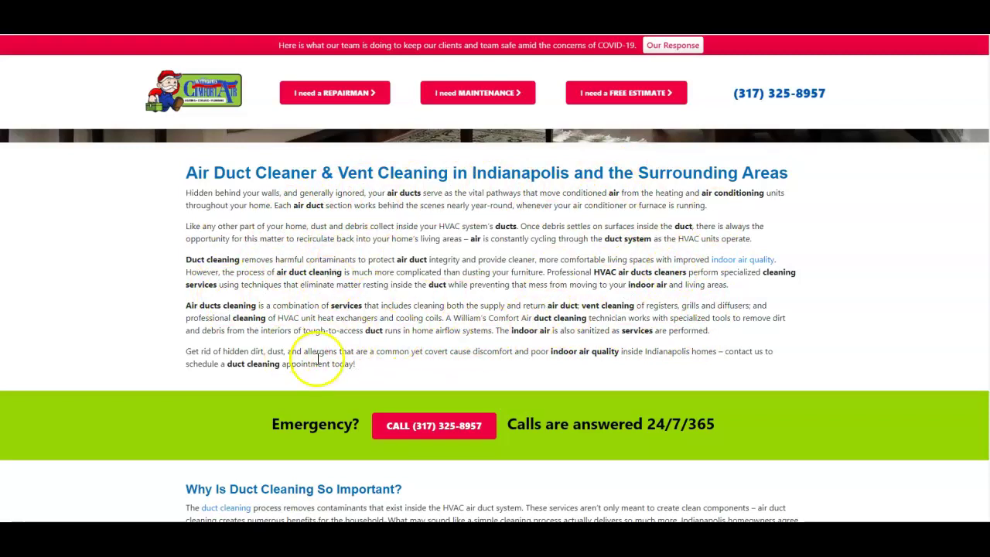
scroll(454, 336, down, 2)
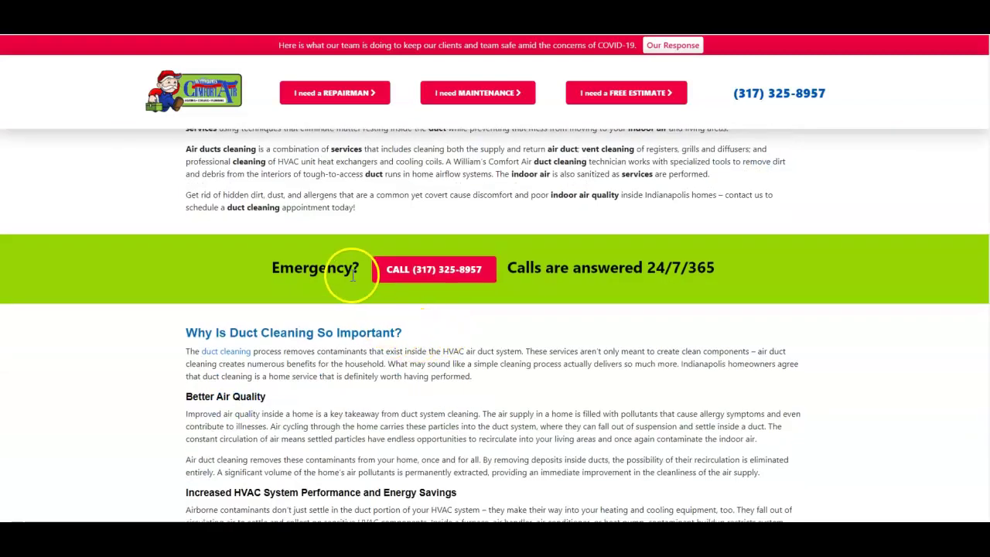
scroll(325, 294, up, 3)
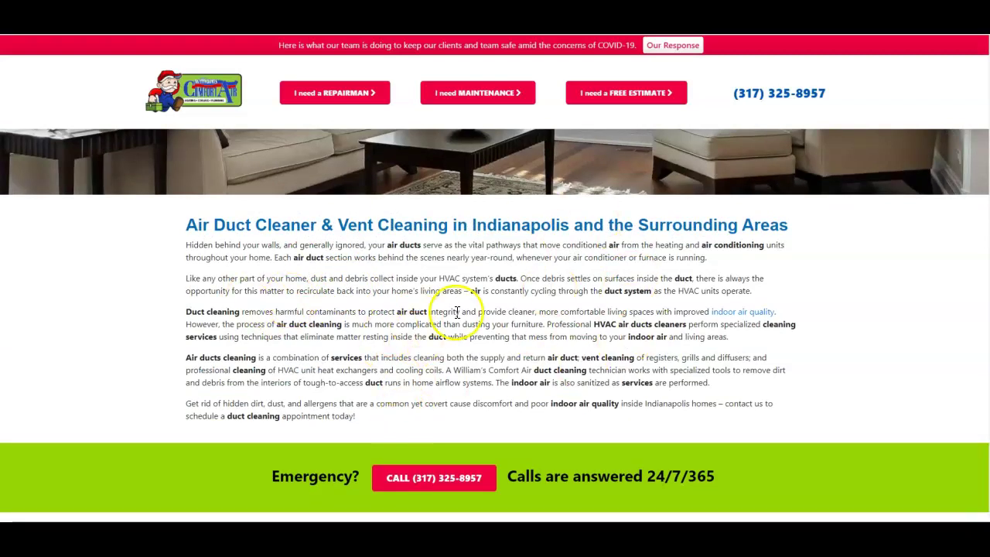
Step: Read through the remaining duct cleaning sections, award badges and service area map on the competitor's page
scroll(458, 317, down, 4)
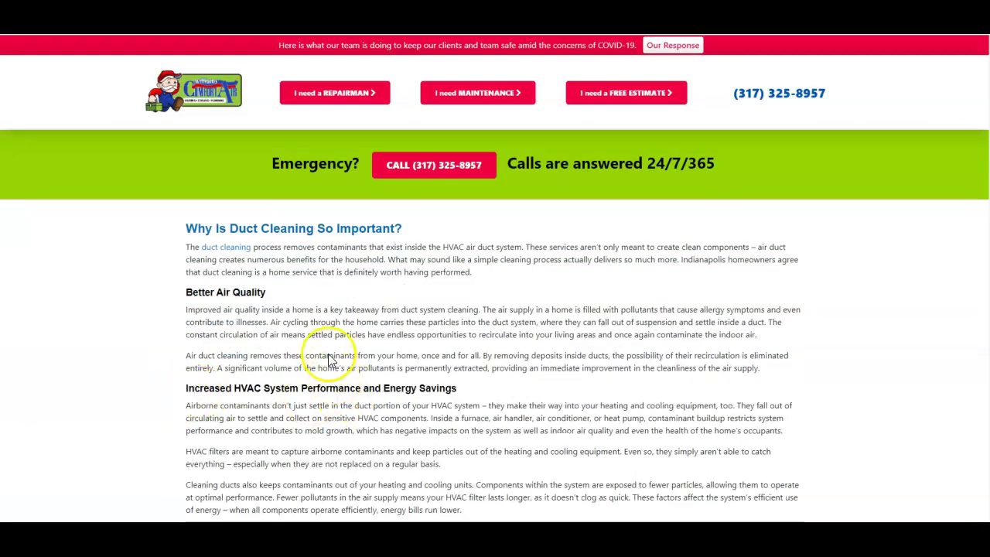
scroll(325, 352, down, 3)
scroll(426, 359, down, 3)
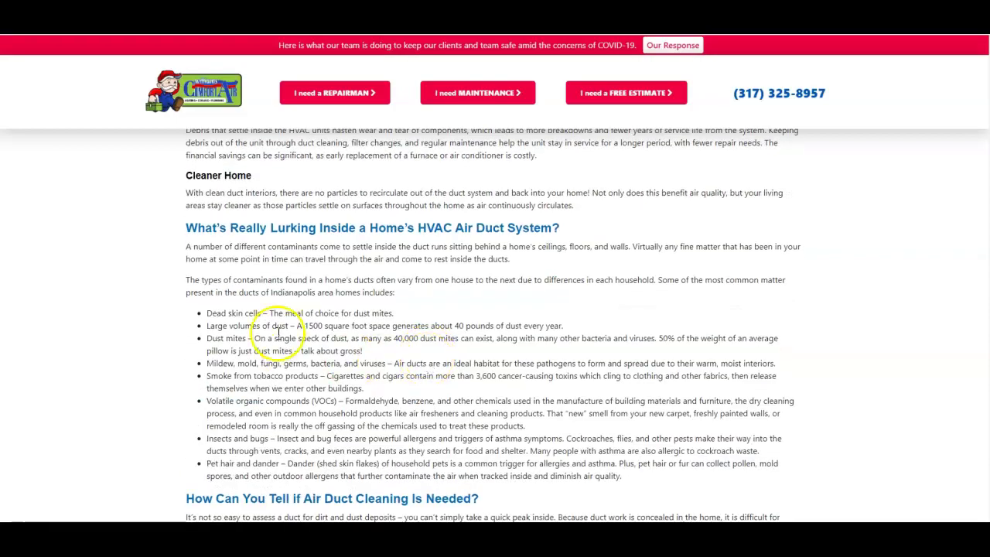
scroll(292, 318, down, 7)
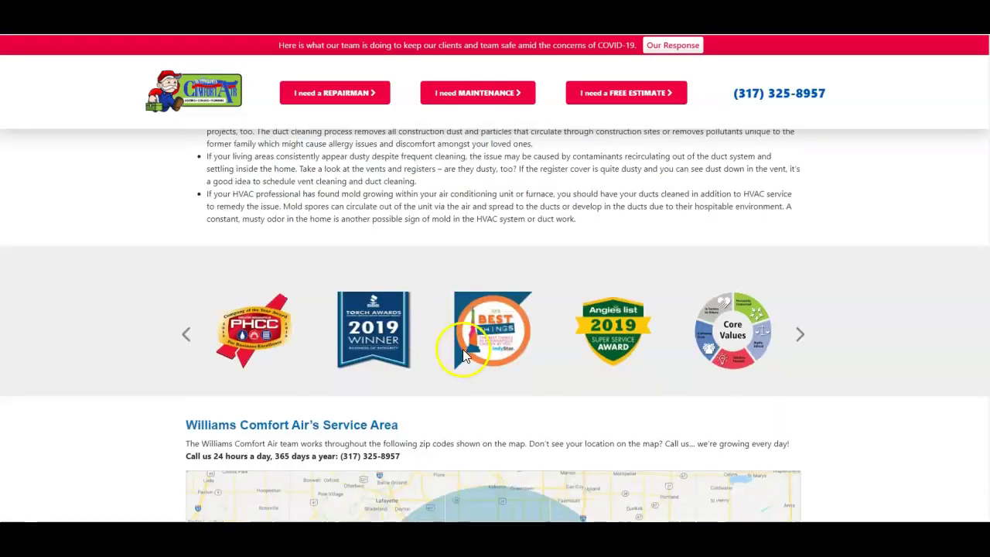
scroll(468, 348, down, 6)
scroll(487, 347, up, 5)
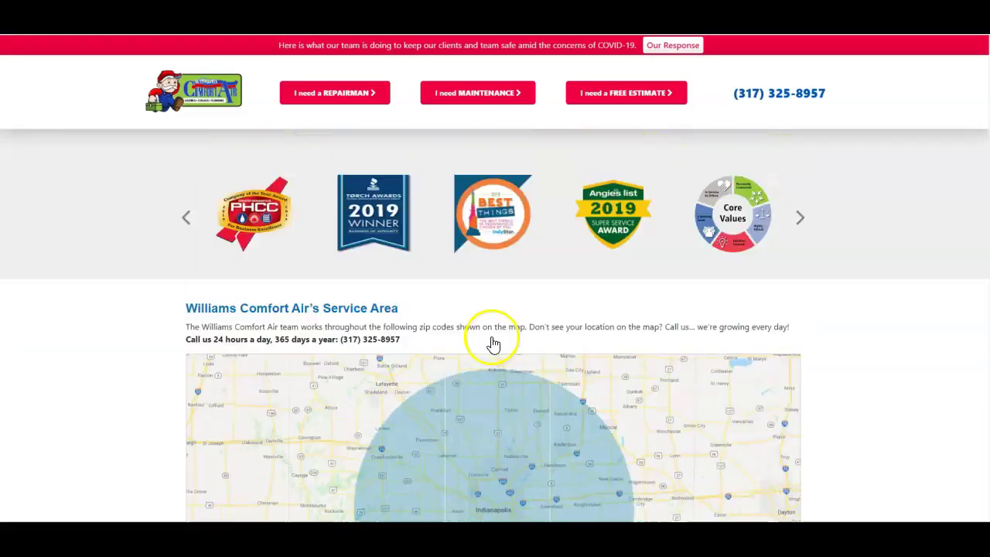
scroll(493, 344, up, 20)
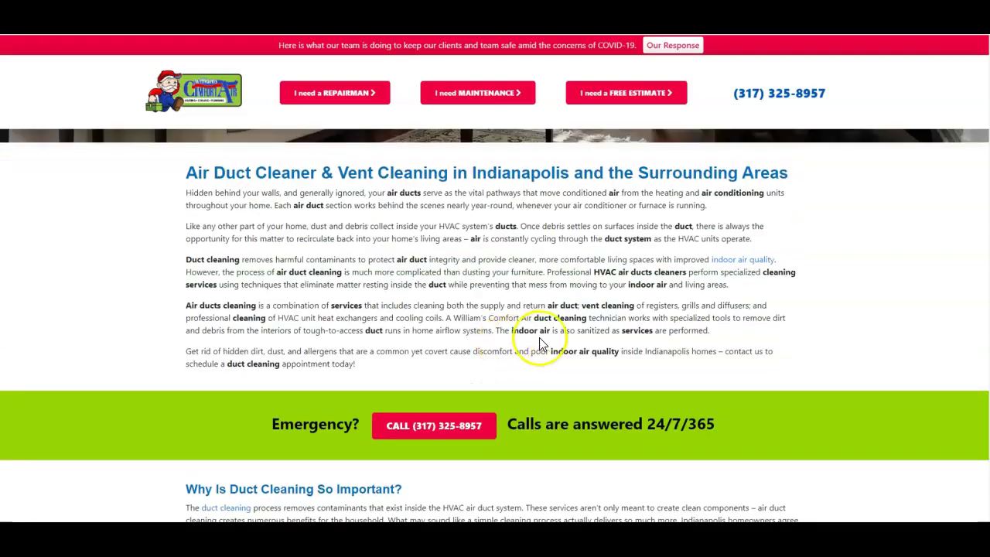
scroll(542, 334, up, 3)
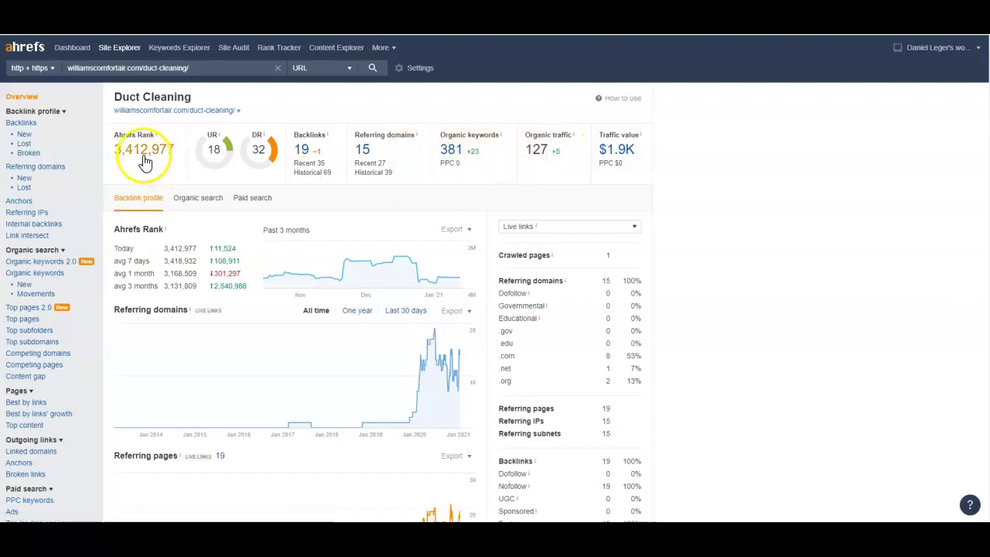
Step: Review the Ahrefs overview for williamscomfortair.com/duct-cleaning/, including its referring domains, backlink types and organic traffic
scroll(528, 209, down, 3)
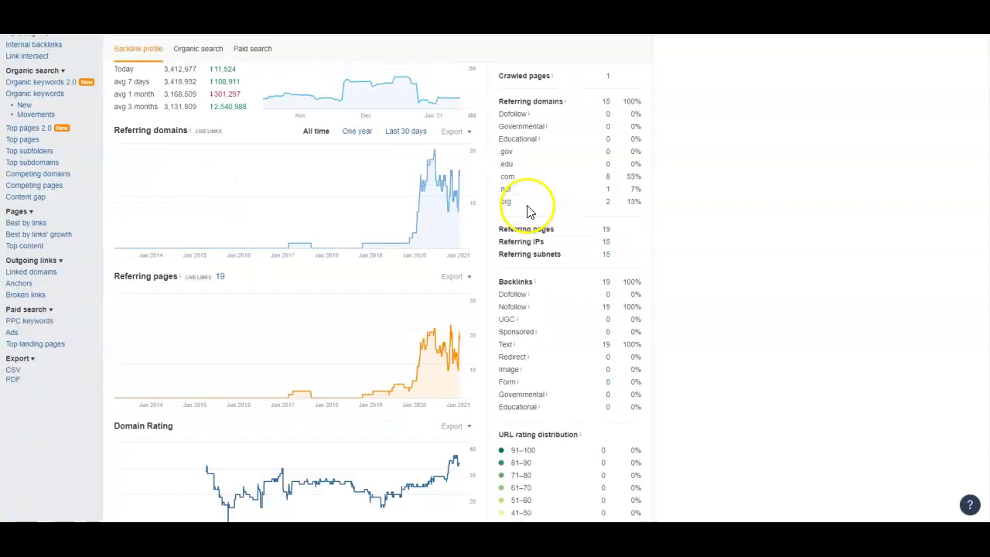
scroll(524, 211, down, 6)
scroll(532, 218, up, 5)
scroll(533, 220, up, 5)
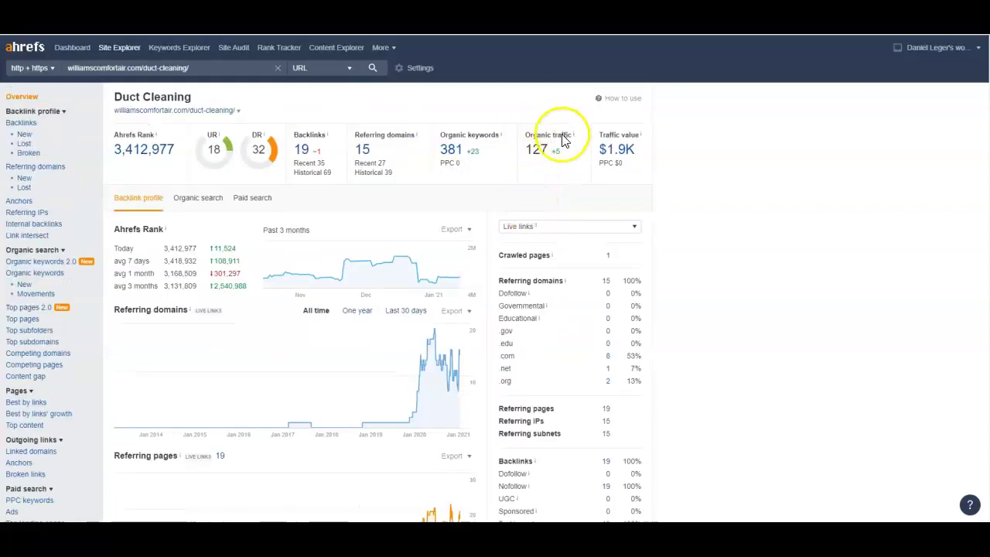